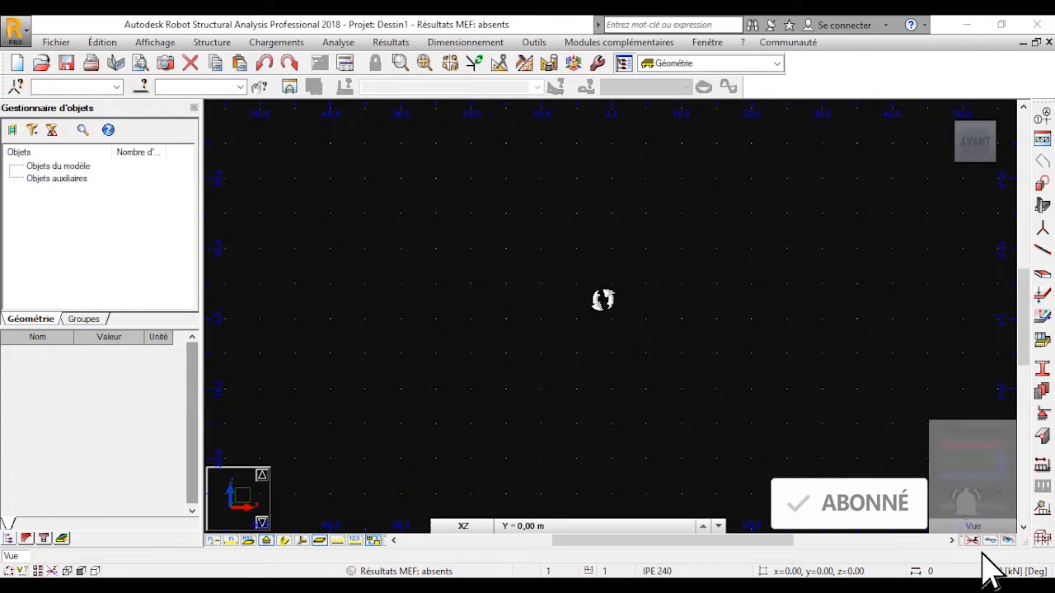
Step: Open the Dessin1 drawing from the CGC ROBOT 2022 (DOCUMENTATION) folder, using the DWG format (*.dwg) file type
click(57, 44)
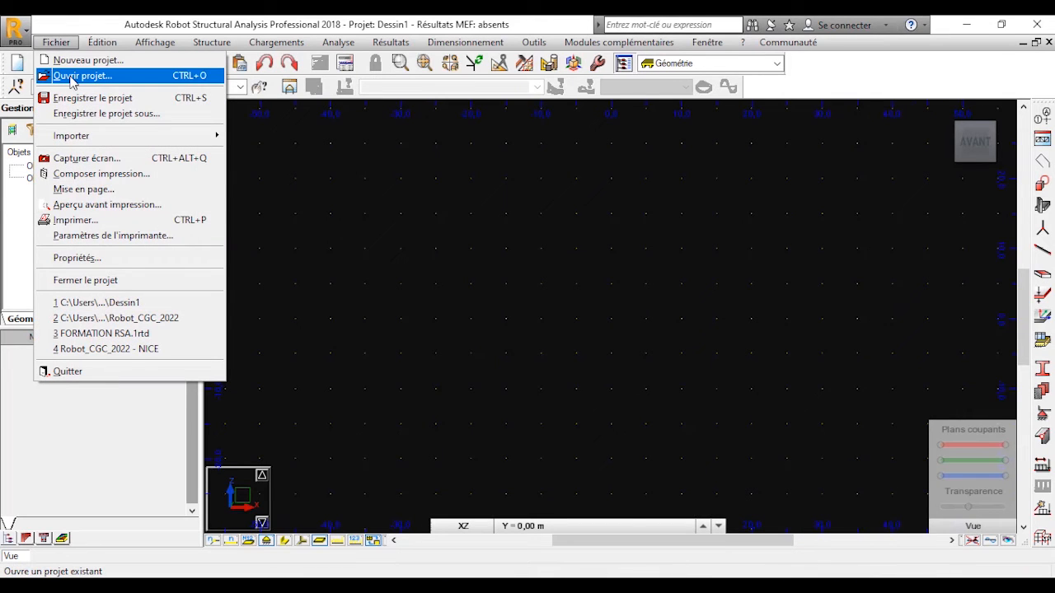
click(72, 77)
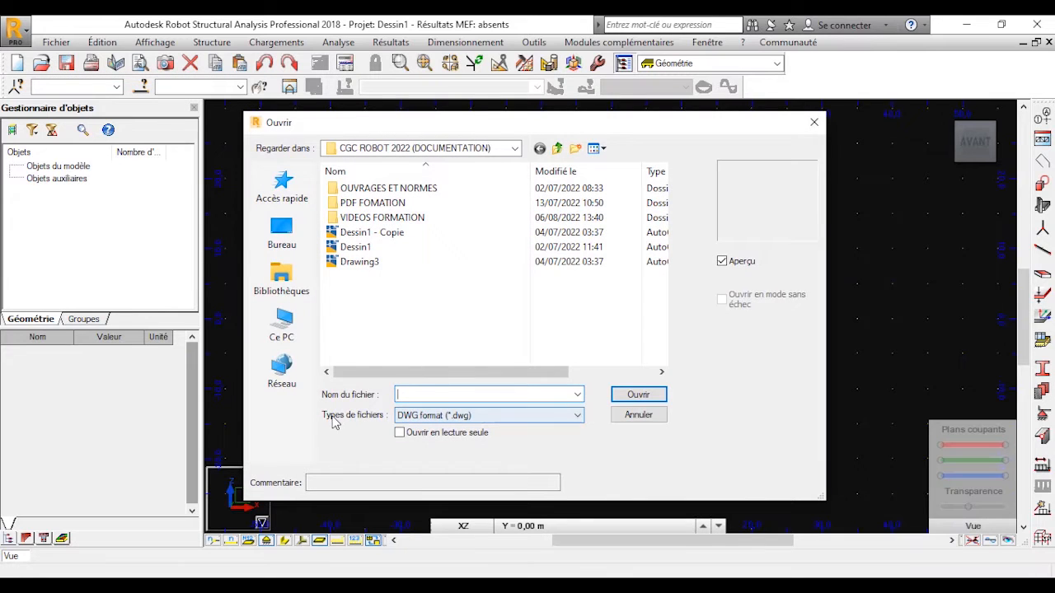
click(334, 423)
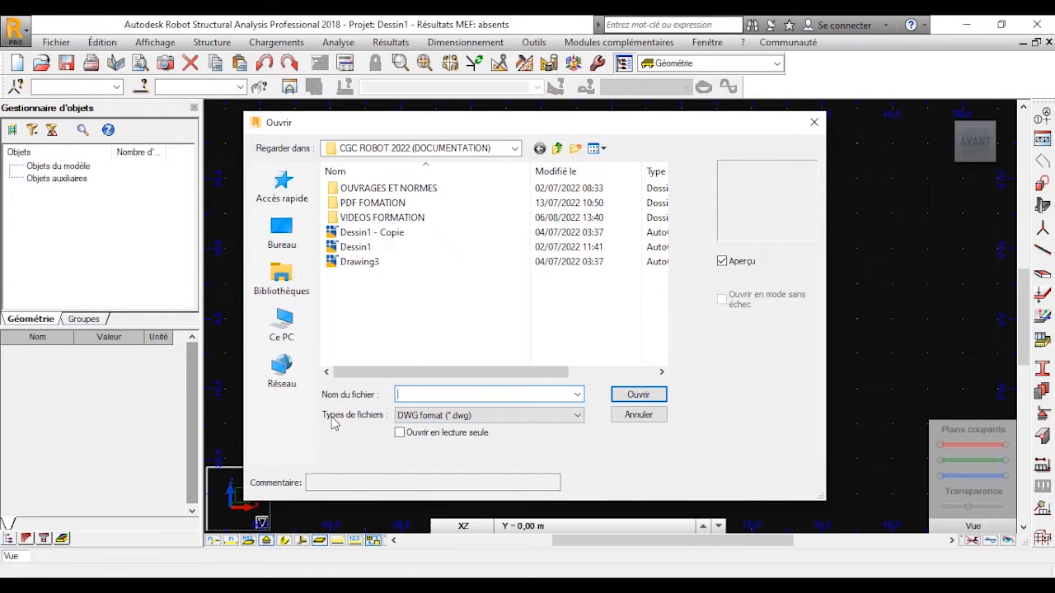
click(476, 418)
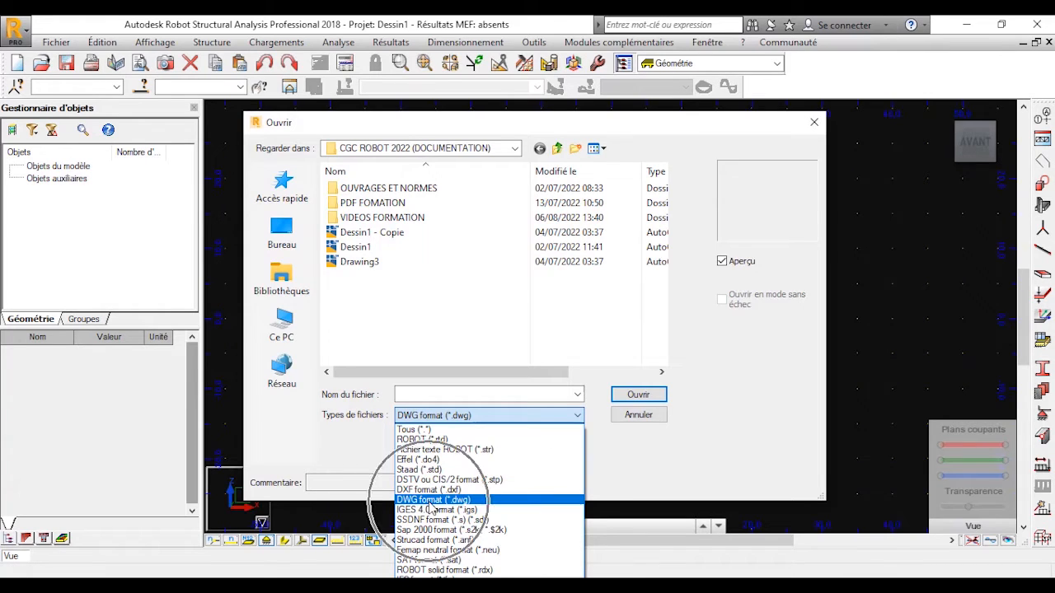
click(432, 501)
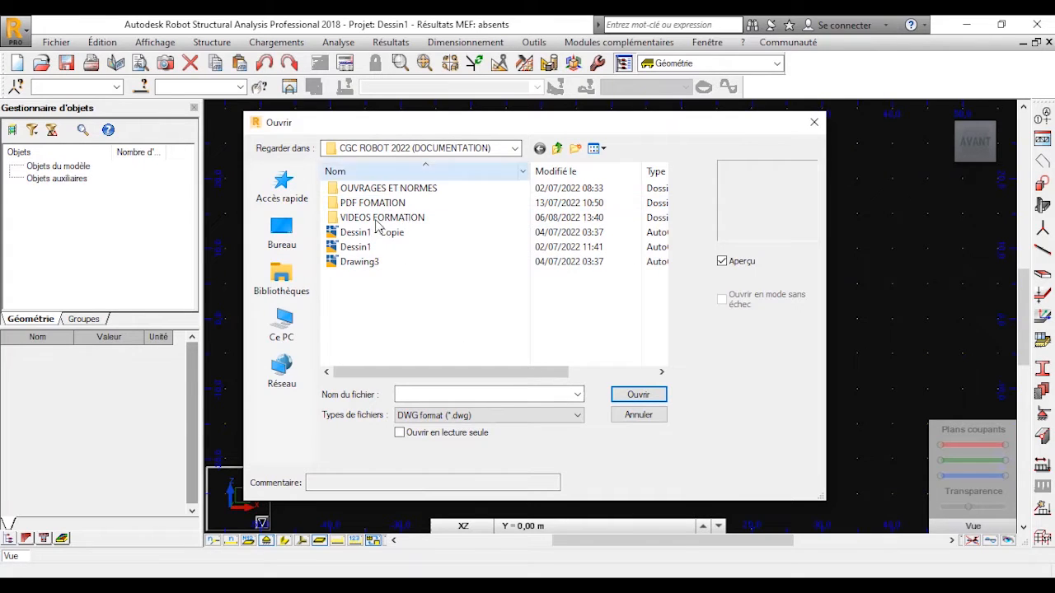
click(367, 250)
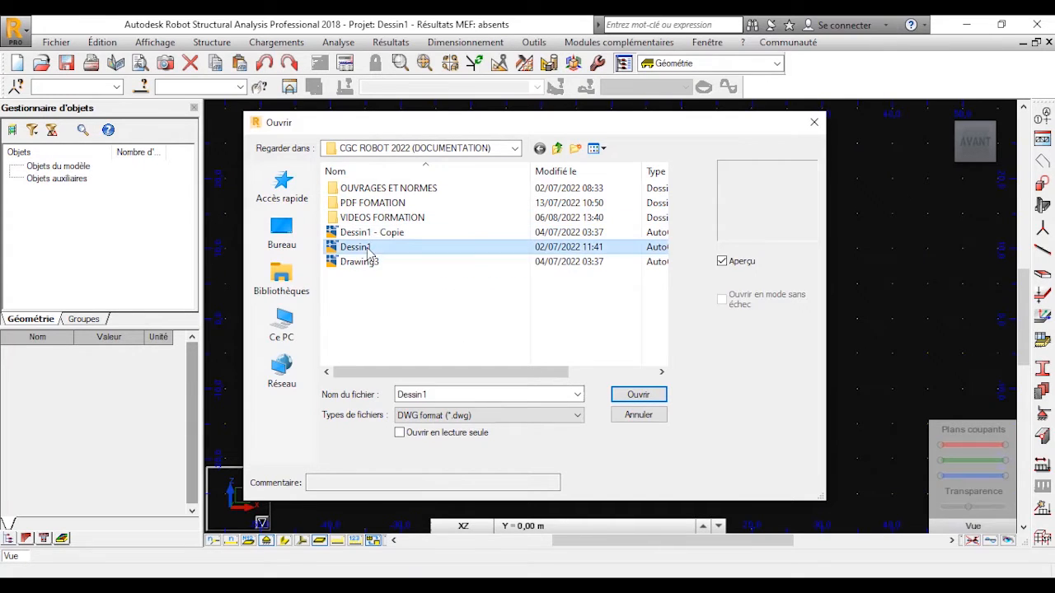
click(634, 395)
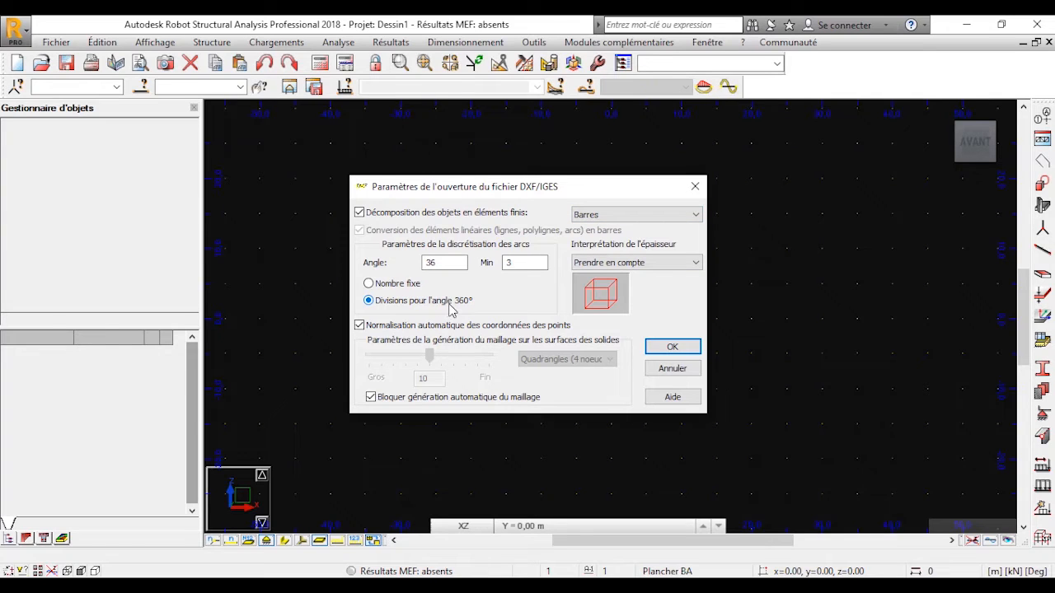
Step: Set the import to decompose objects into finite elements as Barres, with thickness interpretation Prendre en compte
click(369, 216)
click(643, 215)
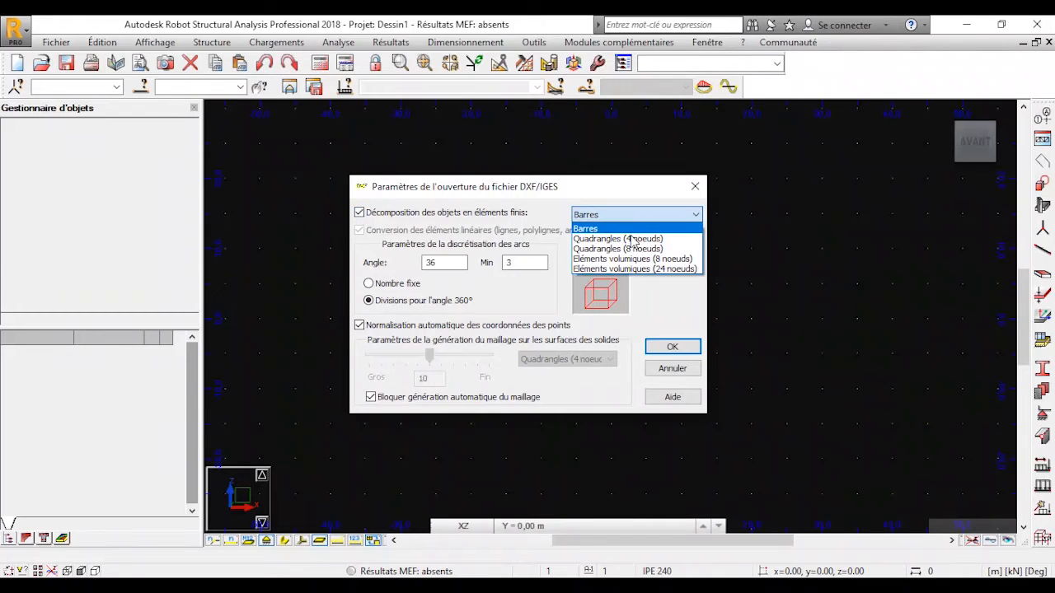
click(630, 230)
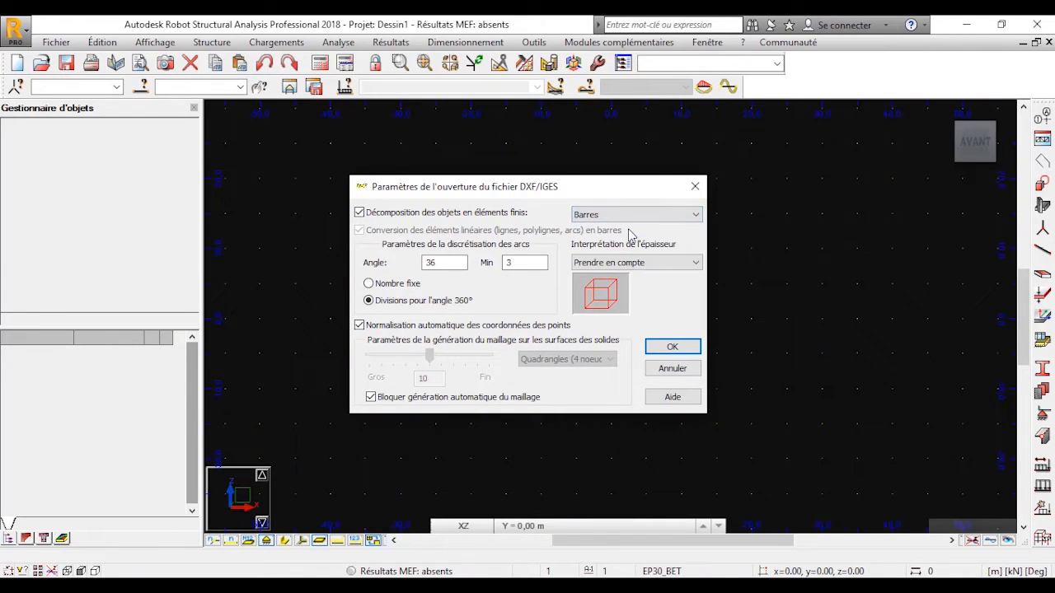
click(644, 263)
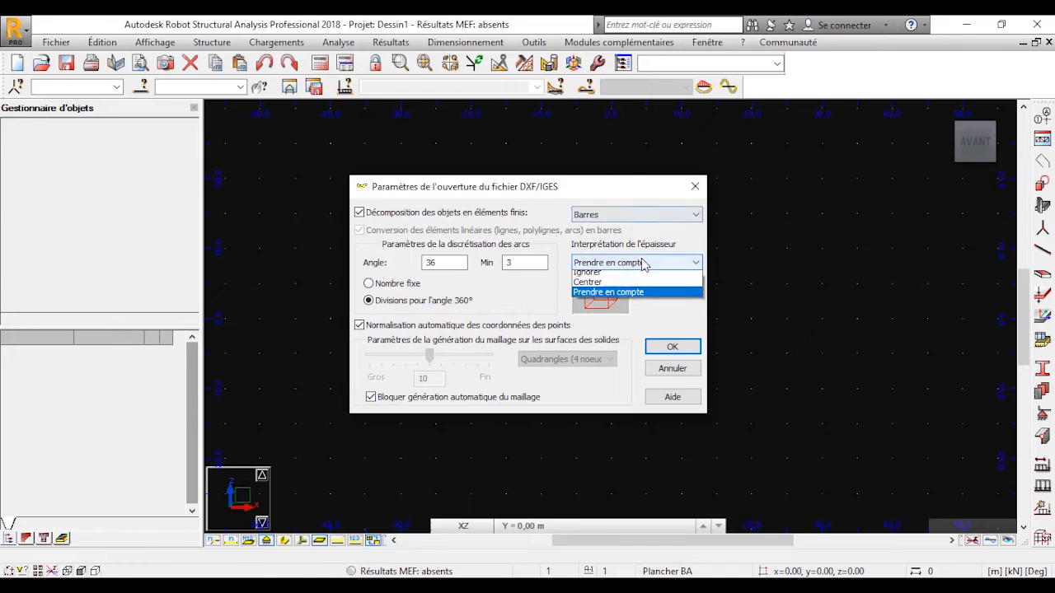
click(616, 296)
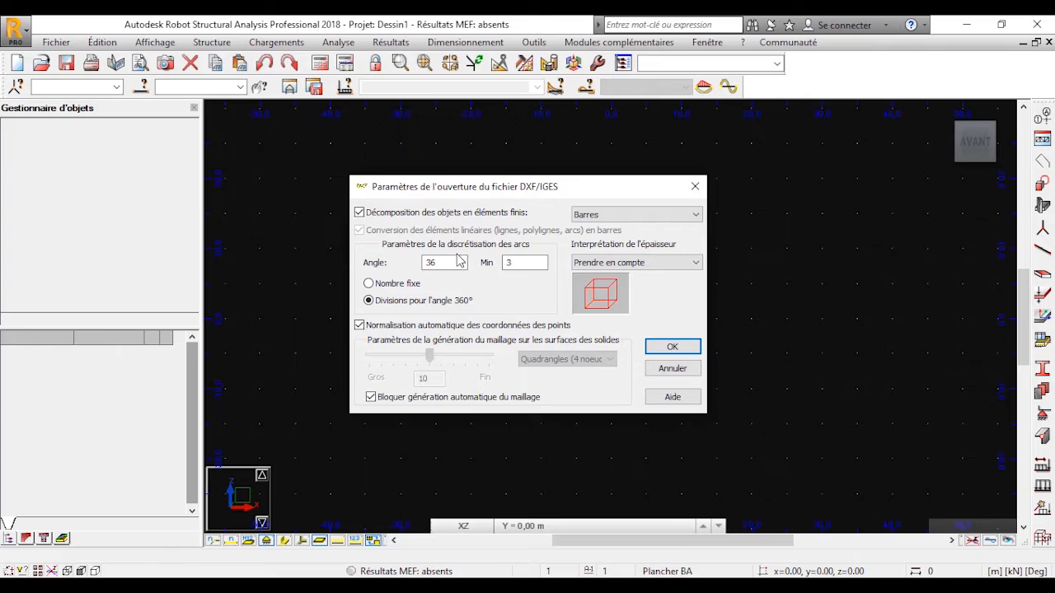
Step: Examine the angle and minimum values of the arc discretization in the drawing import parameters
key(ctrl)
key(ctrl)
key(ctrl)
key(ctrl)
key(ctrl)
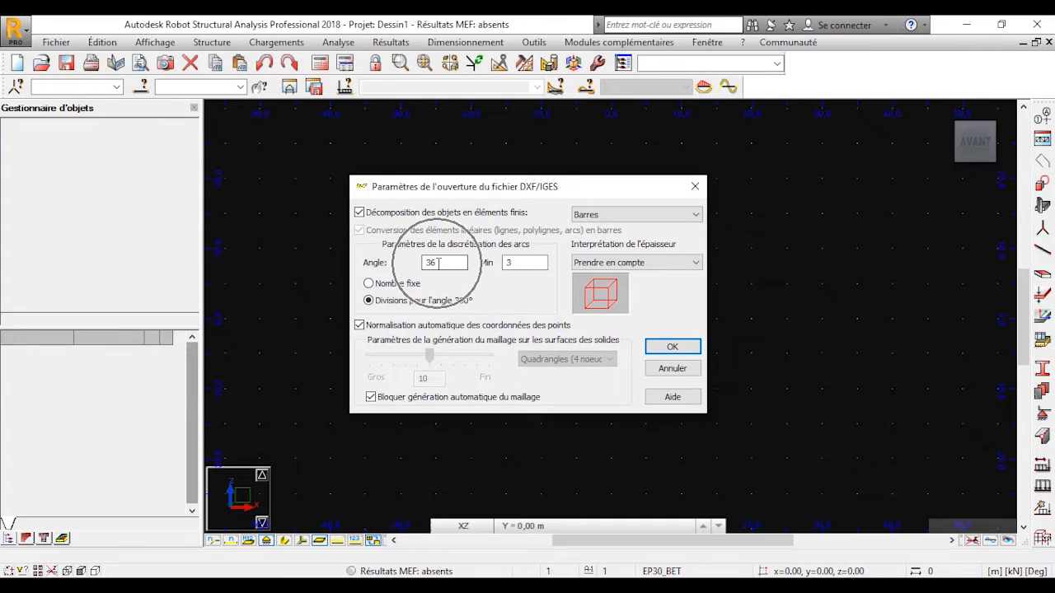
key(ctrl)
key(ctrl)
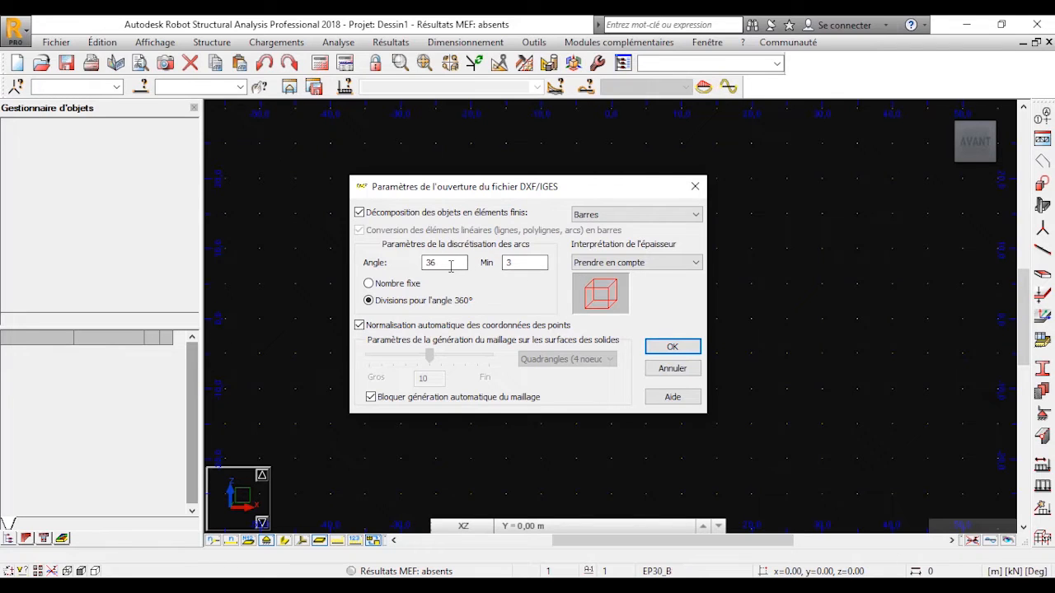
key(ctrl)
key(ctrl)
click(525, 260)
click(458, 262)
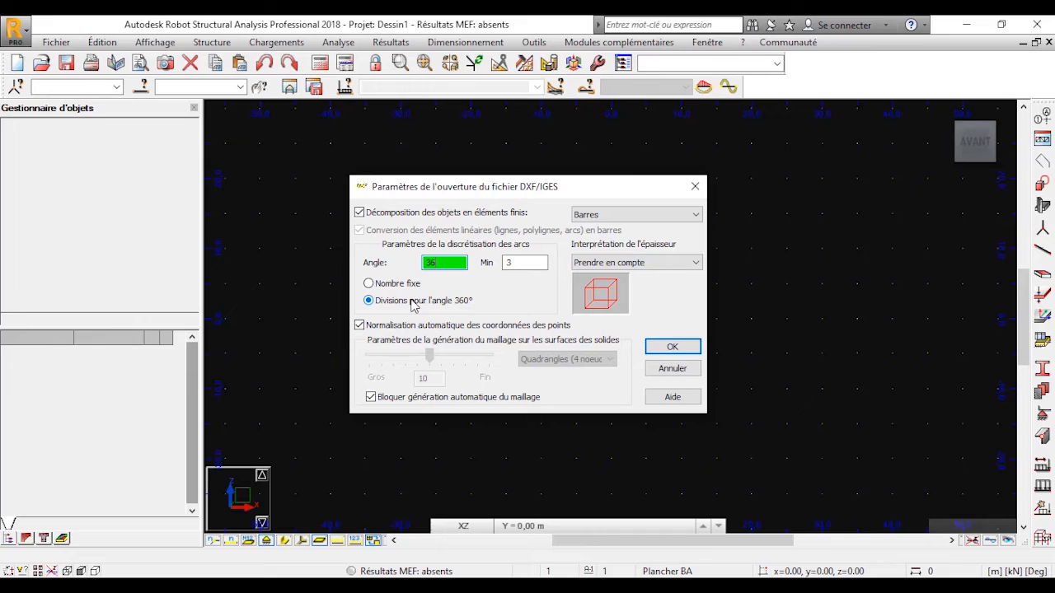
click(369, 283)
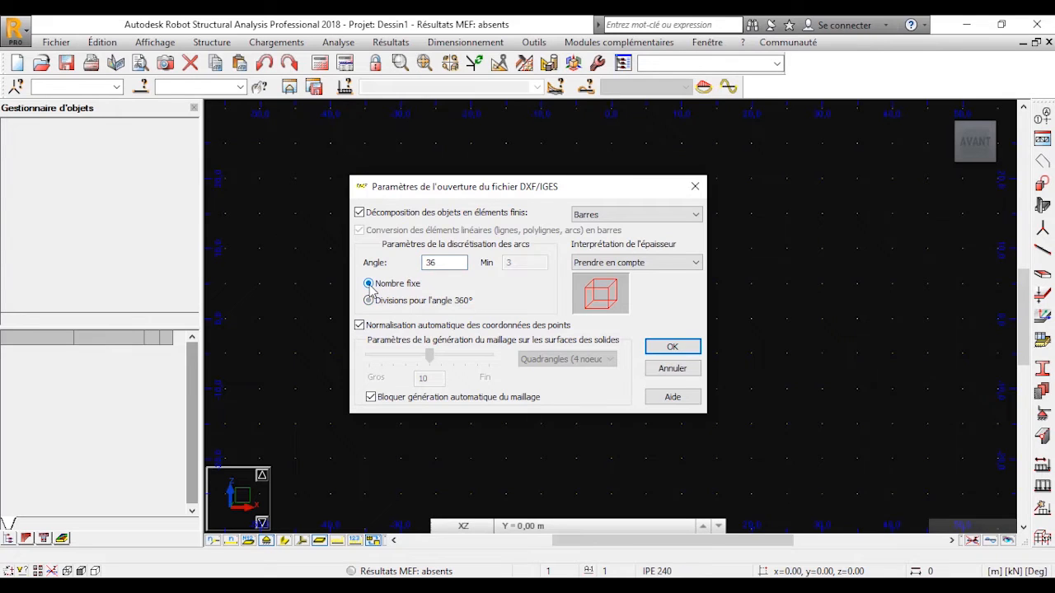
click(445, 264)
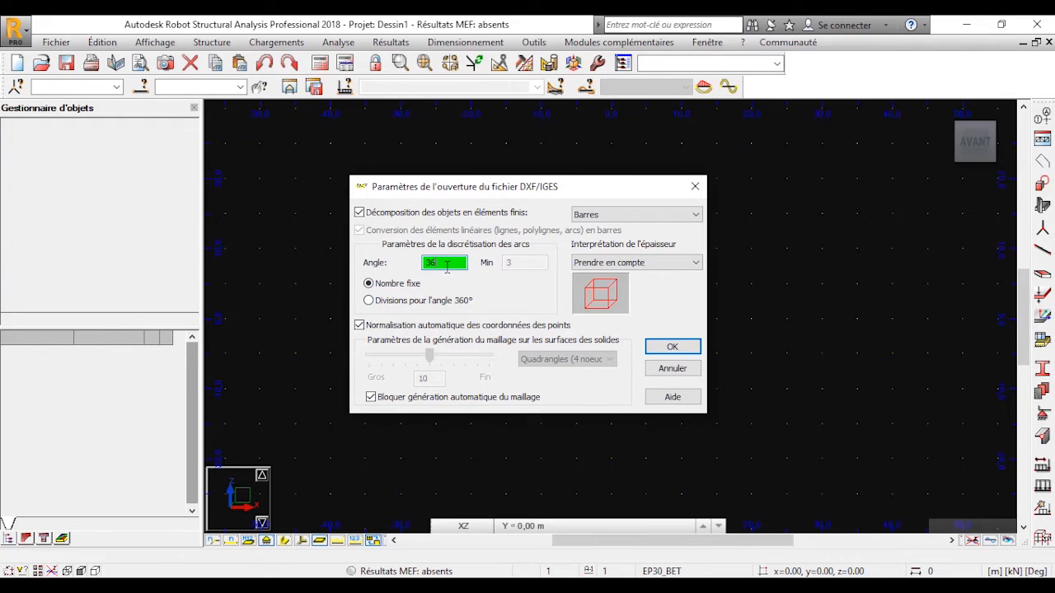
click(404, 285)
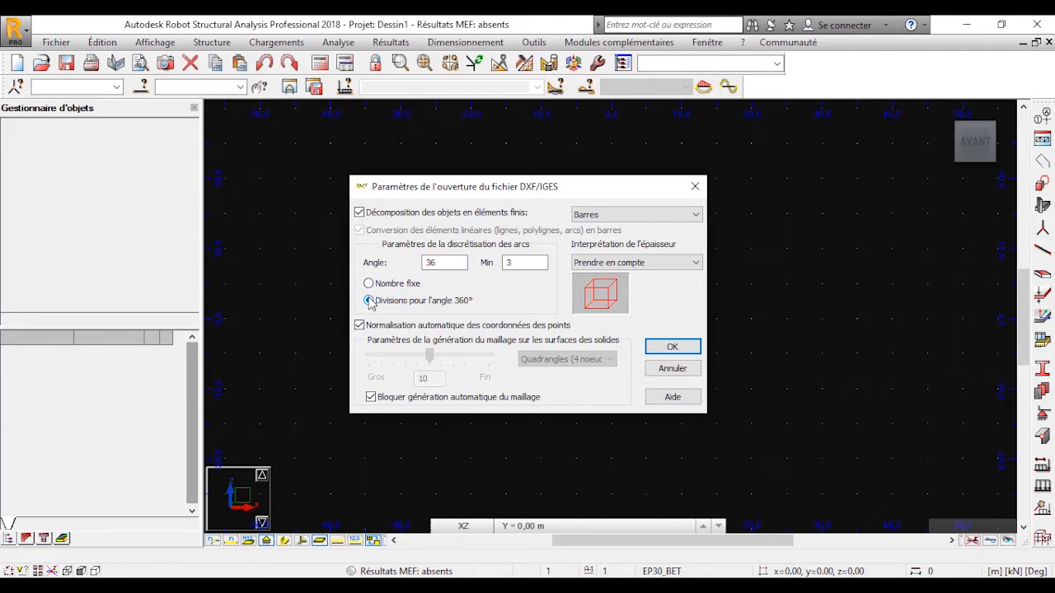
Step: Set the arc discretization to Divisions pour l'angle 360° and accept the import parameters
click(369, 301)
key(ctrl)
click(671, 350)
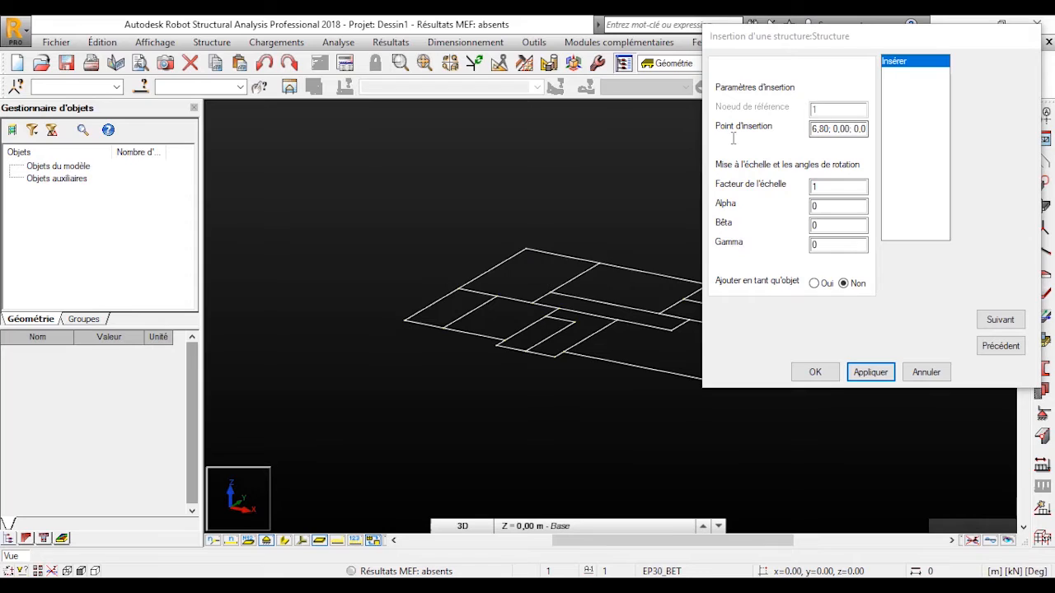
Step: Insert the imported structure with insertion point 0; 0,00; 0,00 and scale factor 1
double_click(828, 129)
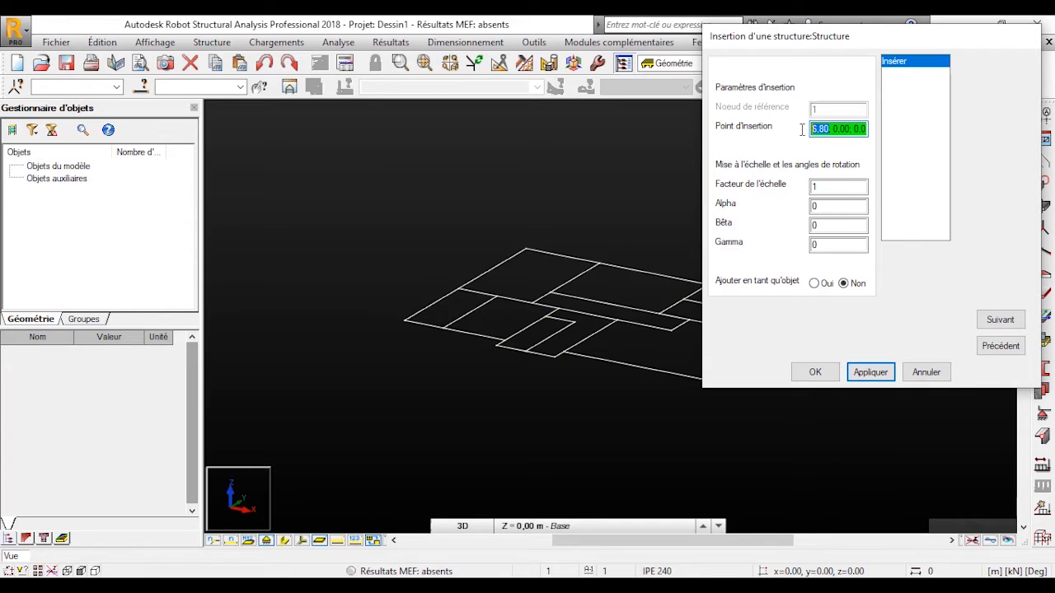
text(0)
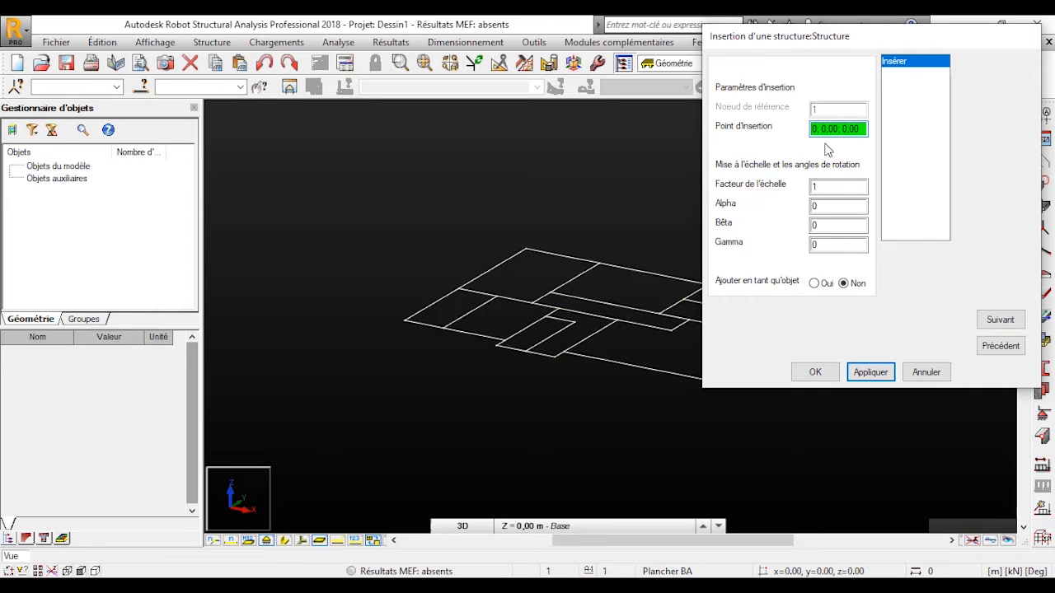
click(841, 187)
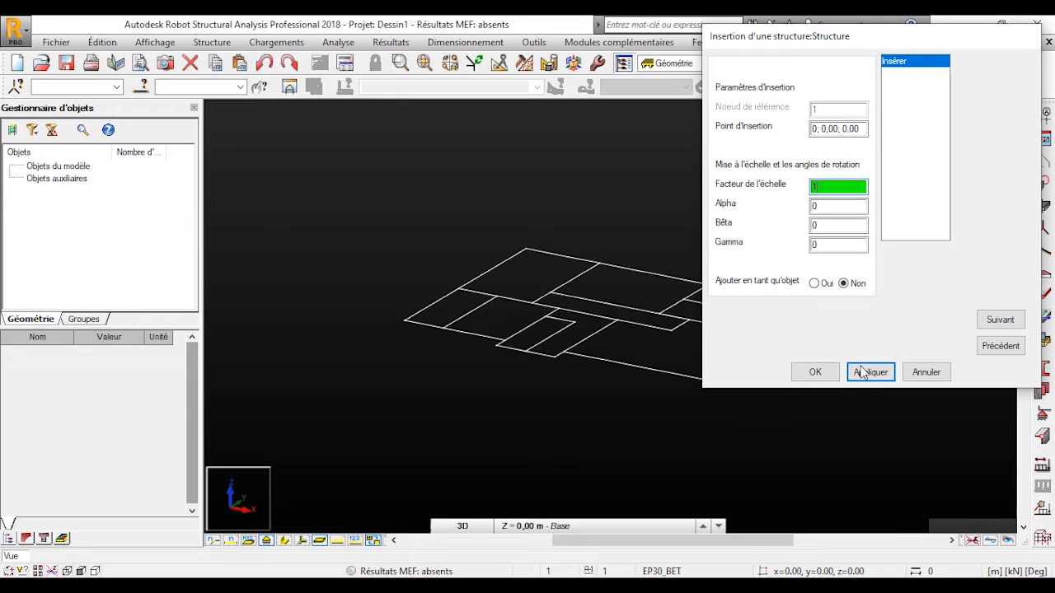
click(882, 375)
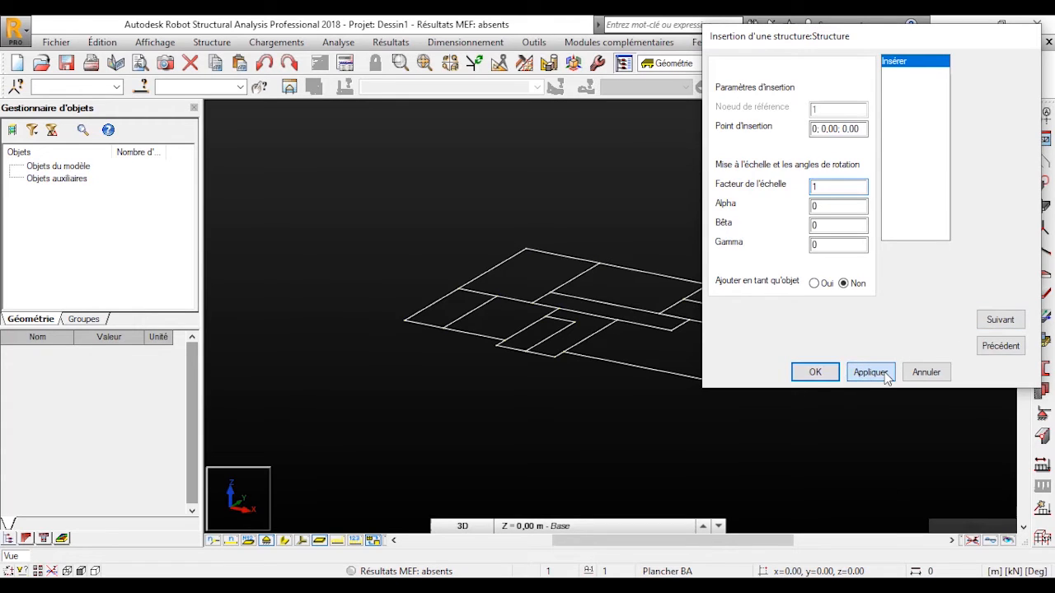
click(815, 373)
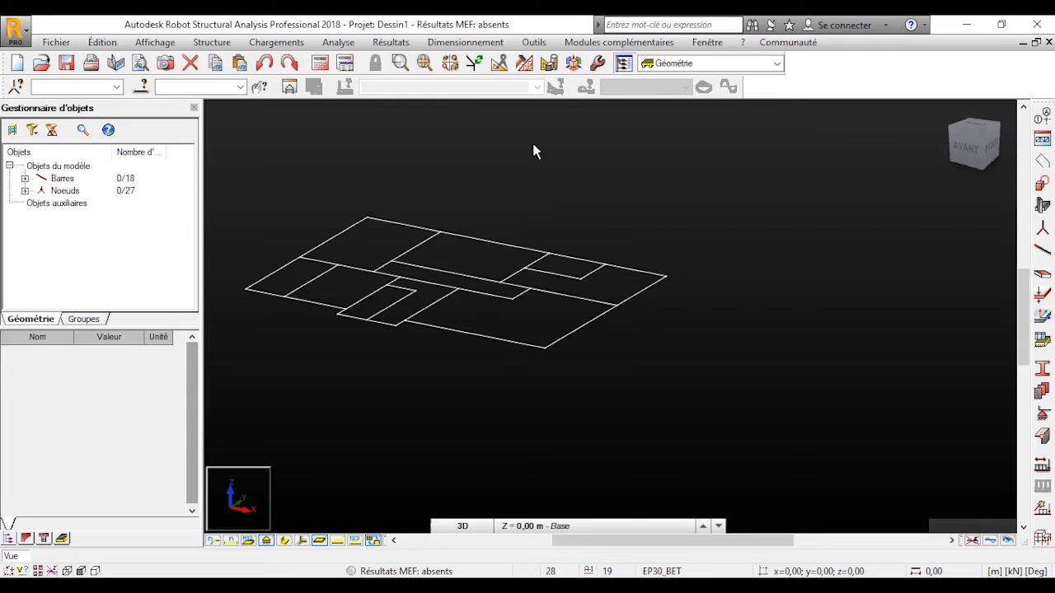
Step: Project the structure onto the XY plane and center the plan in the view
click(573, 65)
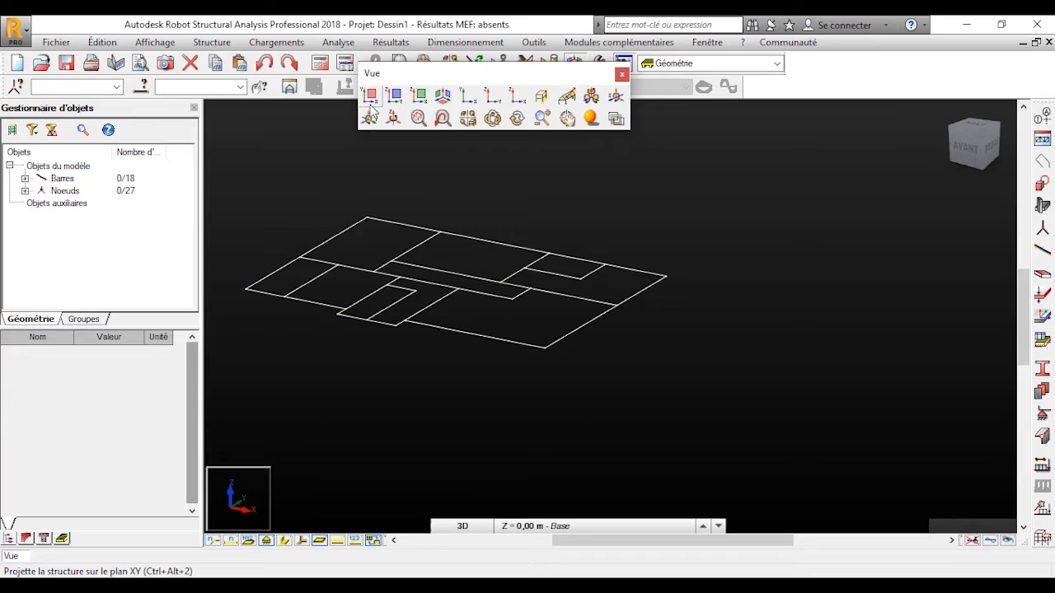
click(370, 100)
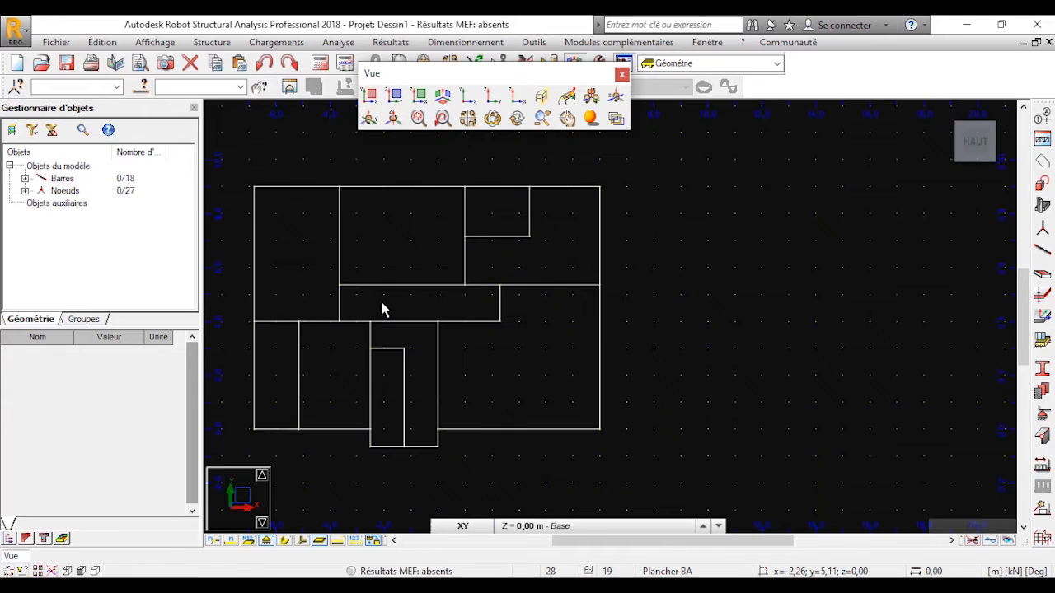
mouse_move(382, 306)
middle_down()
mouse_move(572, 322)
mouse_move(576, 356)
middle_up()
scroll(576, 356, up, 1)
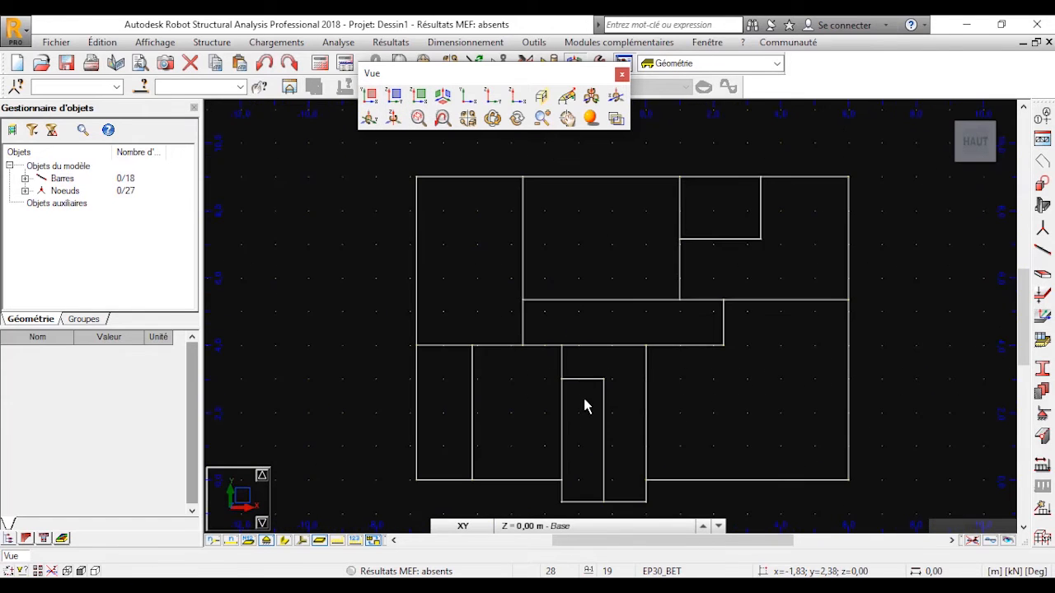
scroll(584, 404, down, 2)
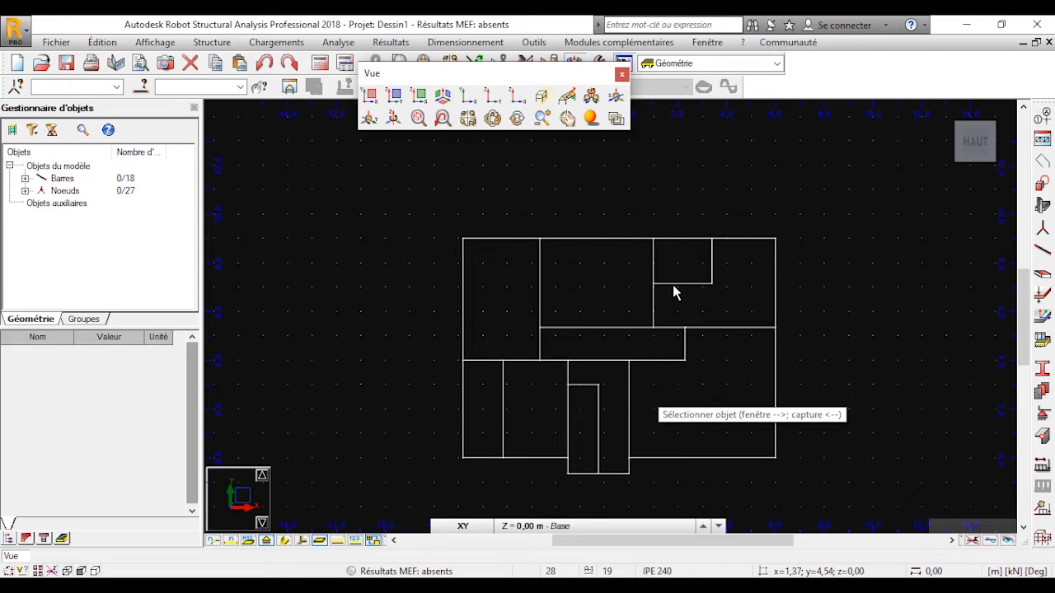
Step: Inspect individual imported bars in the plan and review the model objects listed in the object manager
click(624, 238)
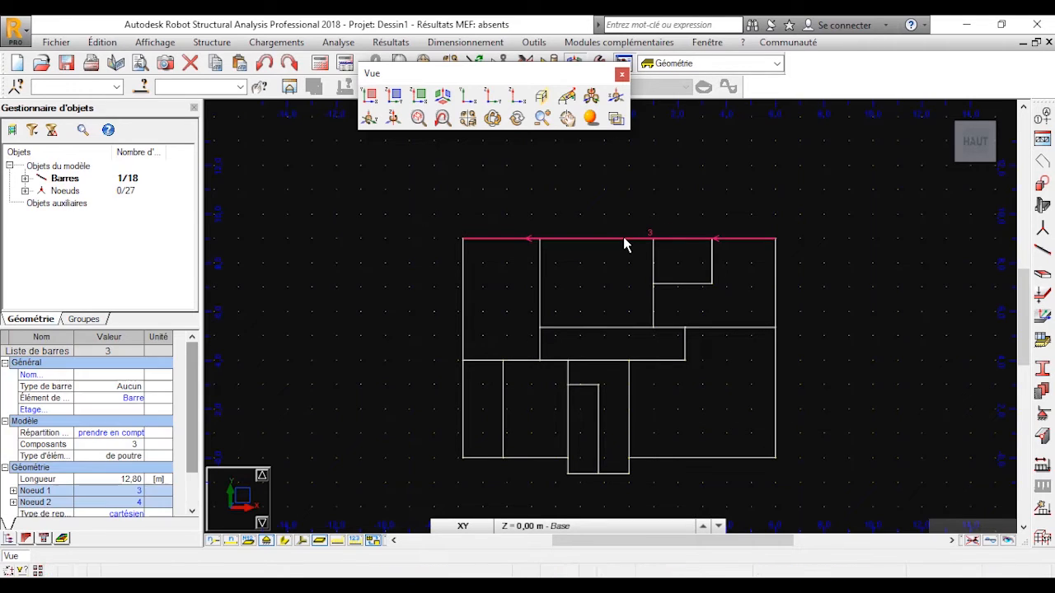
click(671, 284)
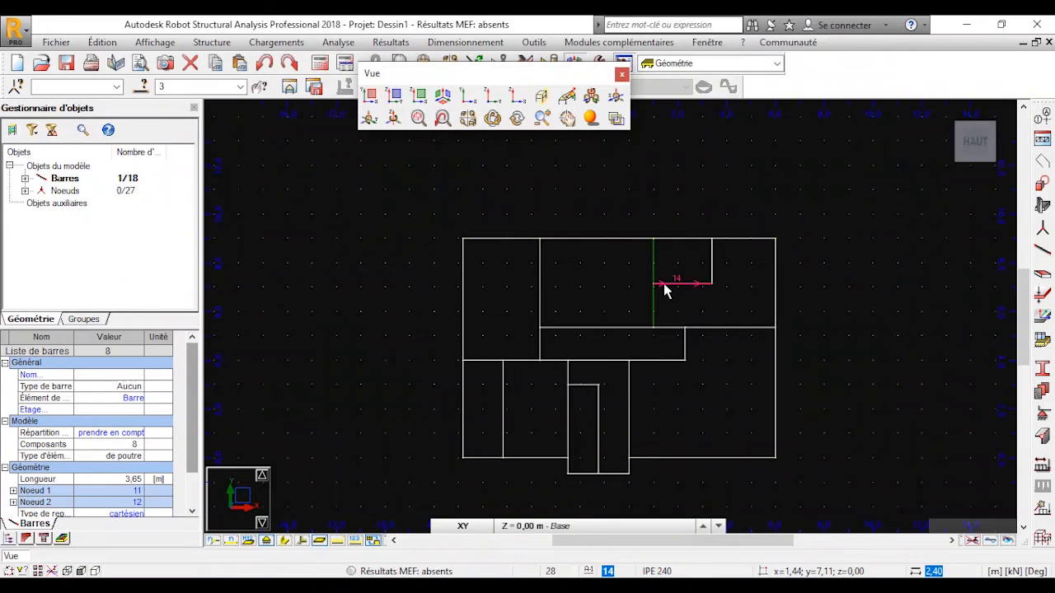
click(707, 265)
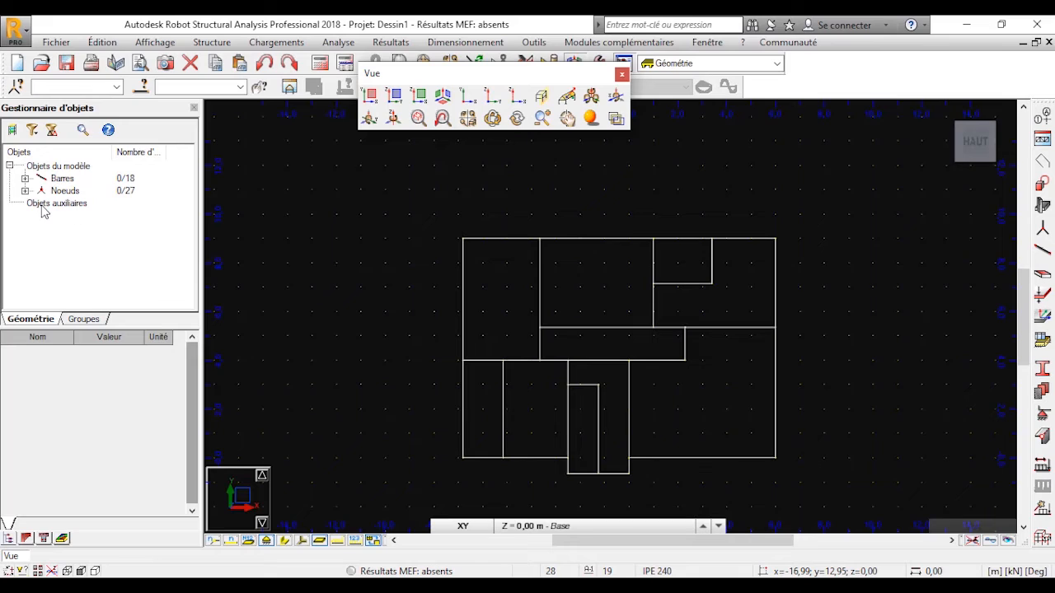
click(44, 212)
key(ctrl)
key(ctrl)
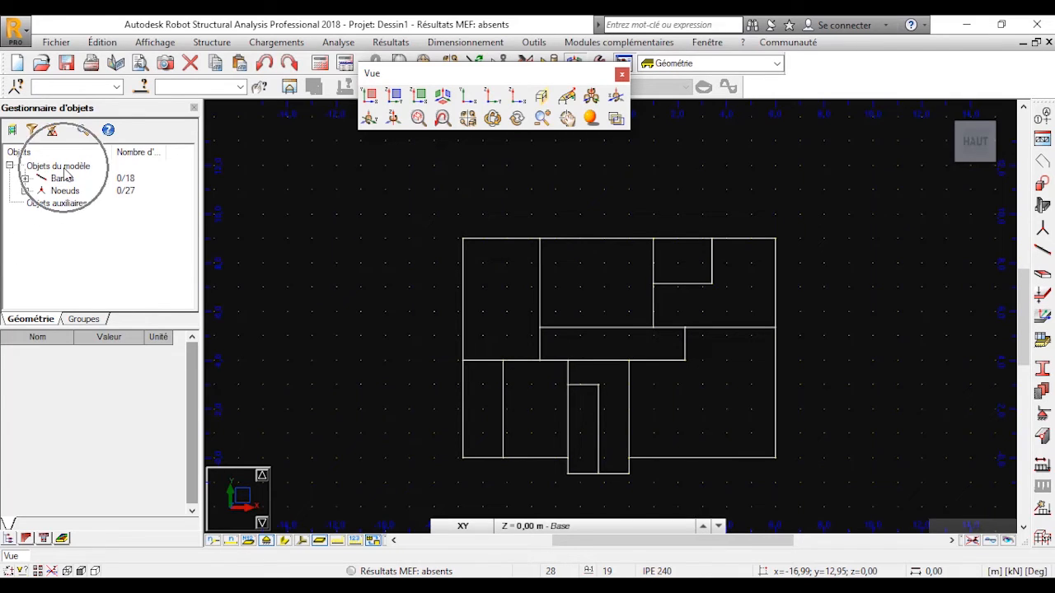
key(ctrl)
key(ctrl)
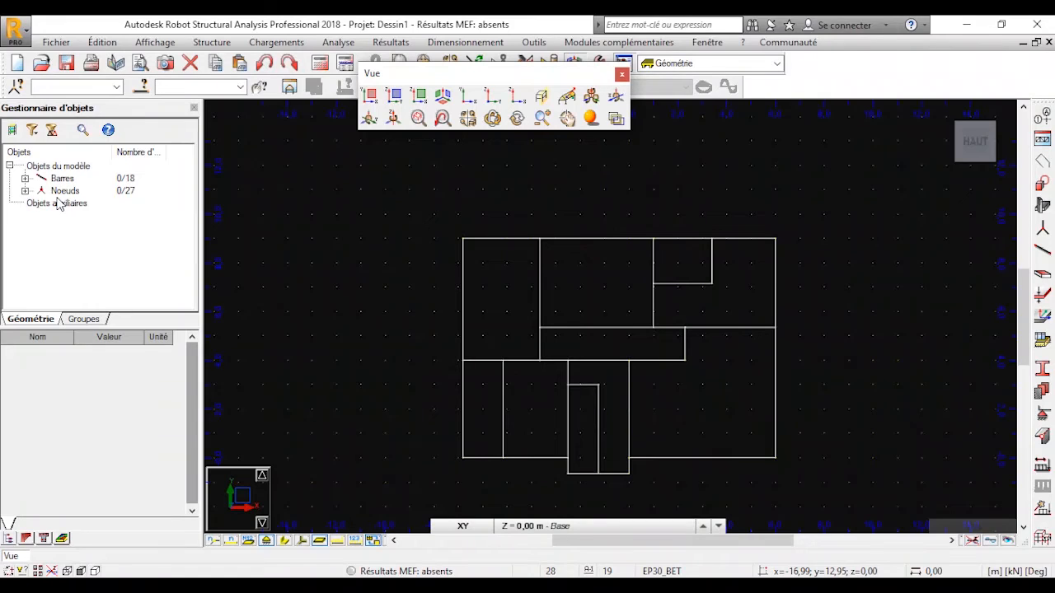
Step: Change the structure type to the multi-storey building design and save the project as Dessin1, replacing the existing file
click(621, 75)
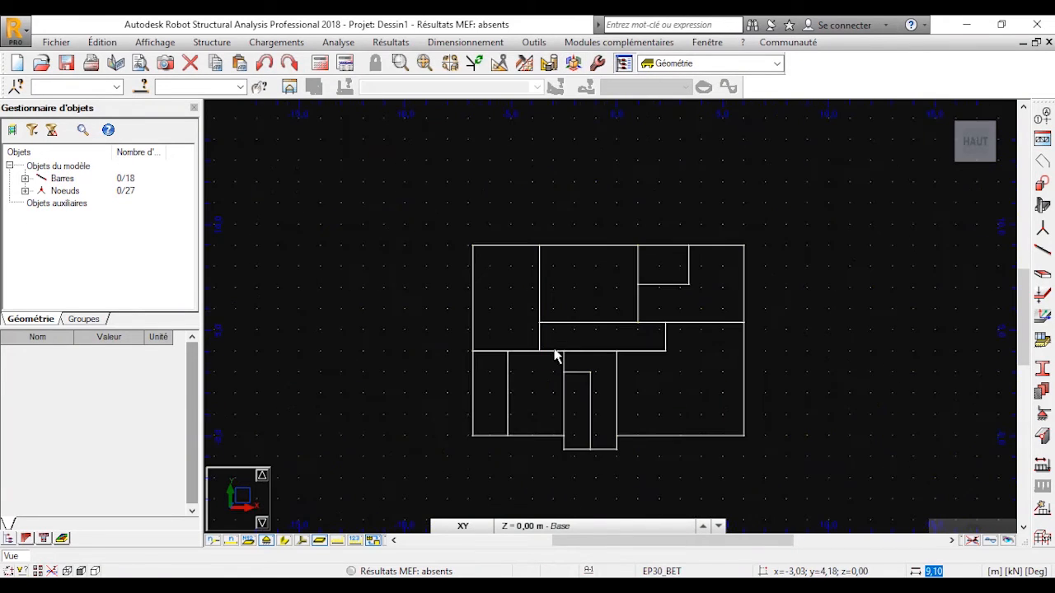
middle_drag(555, 354, 483, 296)
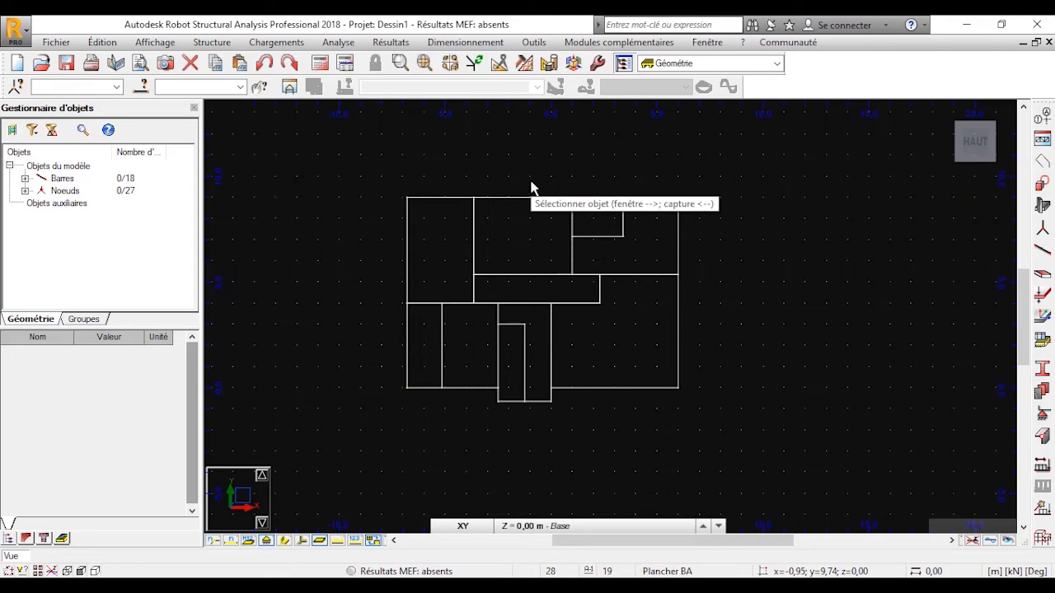
click(202, 45)
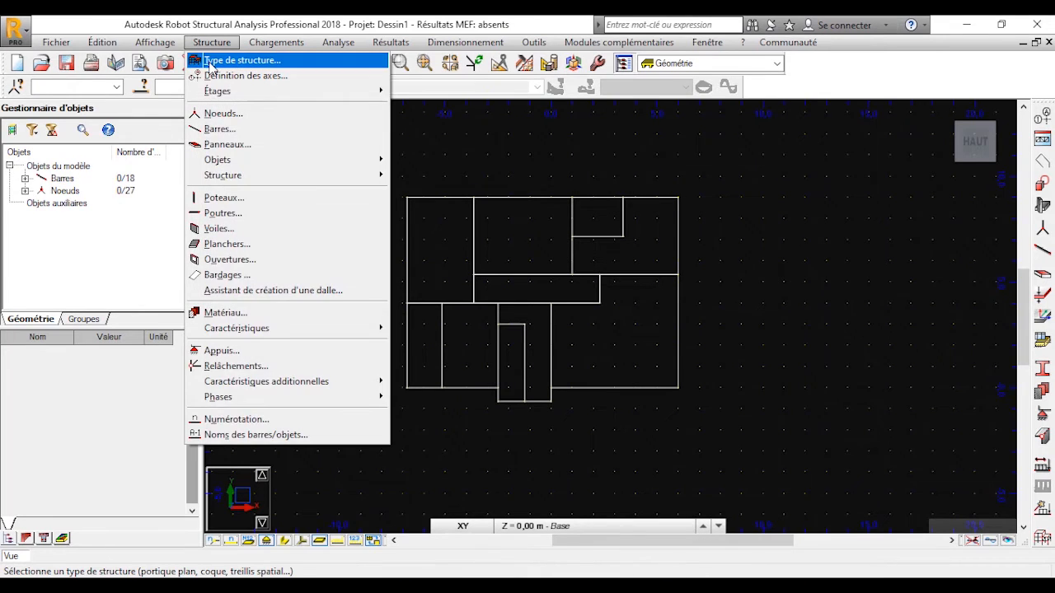
click(210, 66)
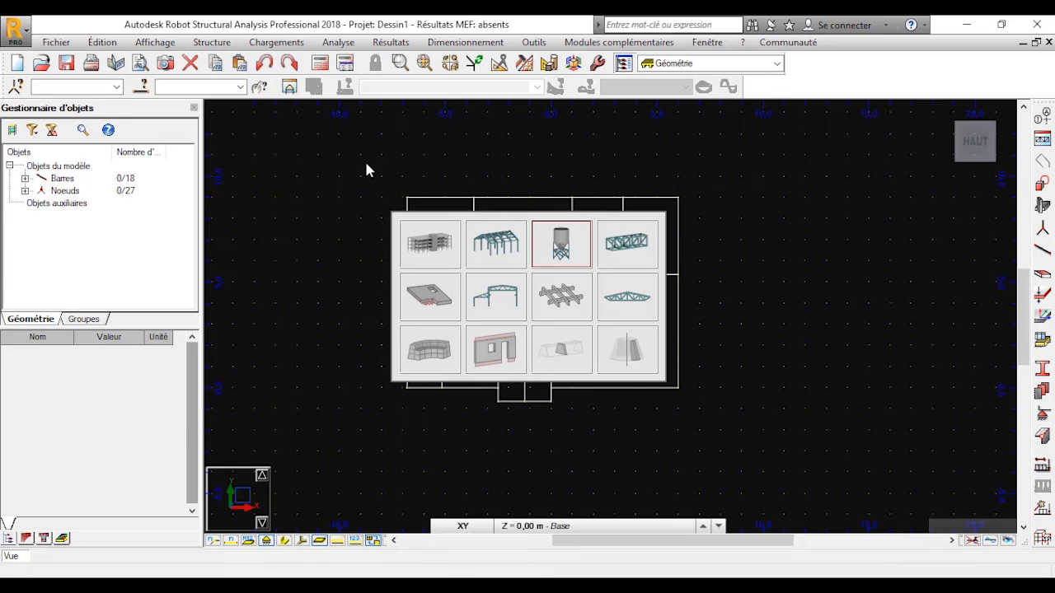
click(427, 246)
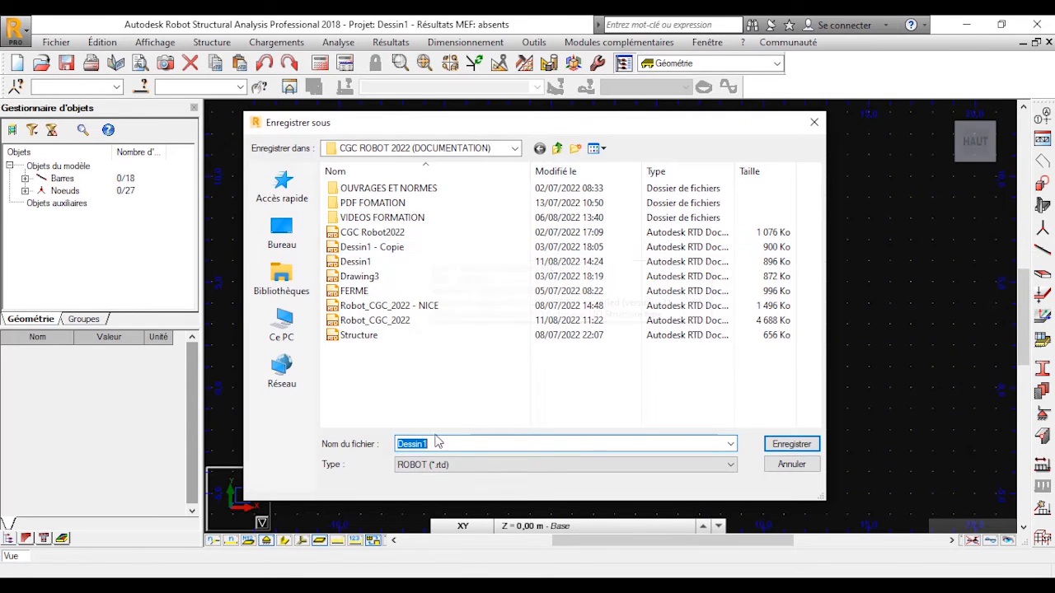
click(791, 444)
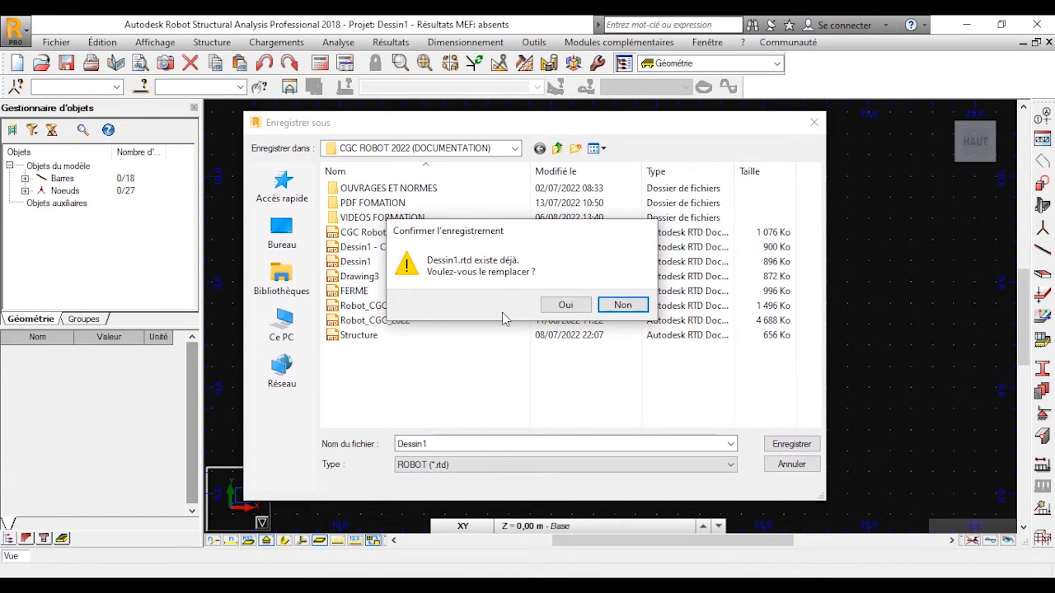
click(565, 305)
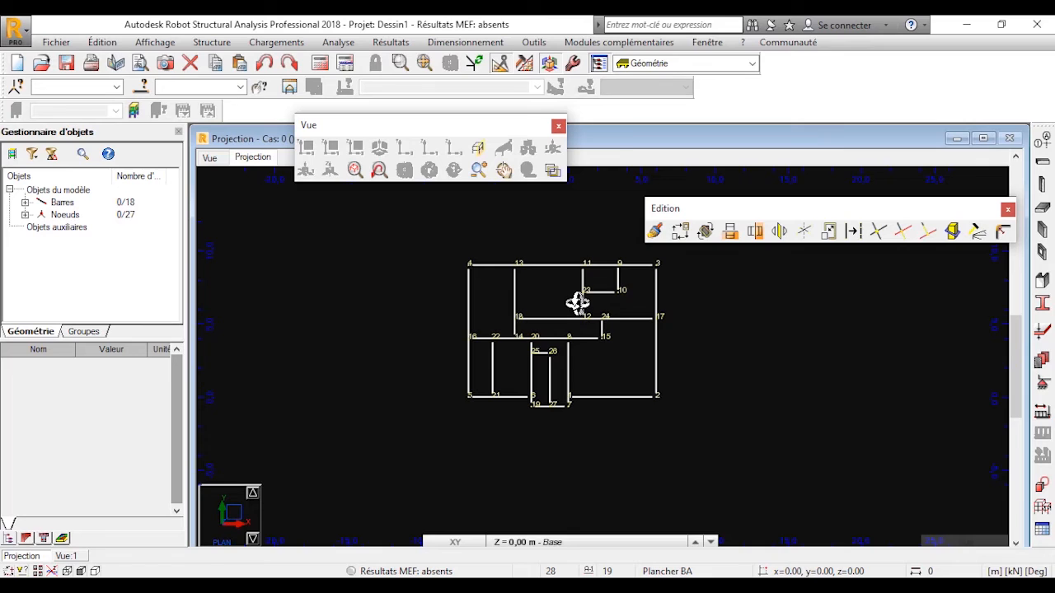
Step: Close the floating Edition and Vue toolbars to clear the projection view
click(1007, 212)
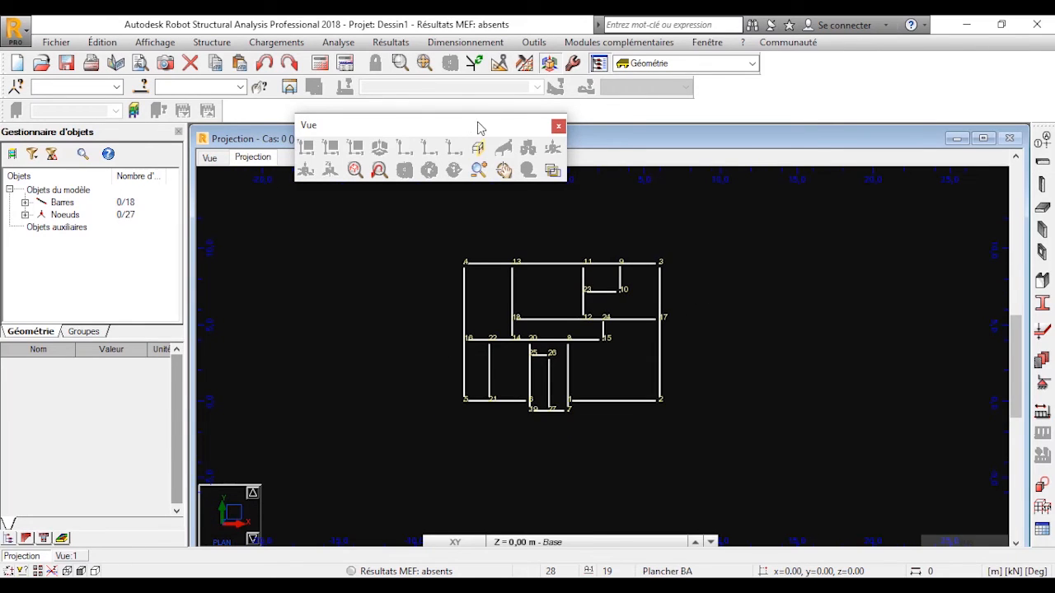
click(559, 126)
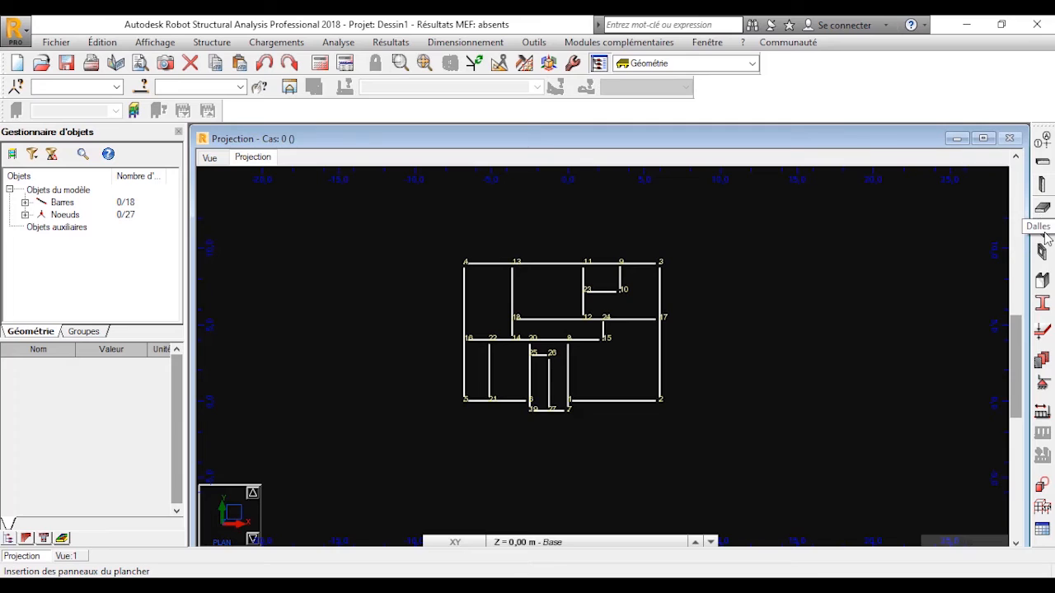
click(1041, 284)
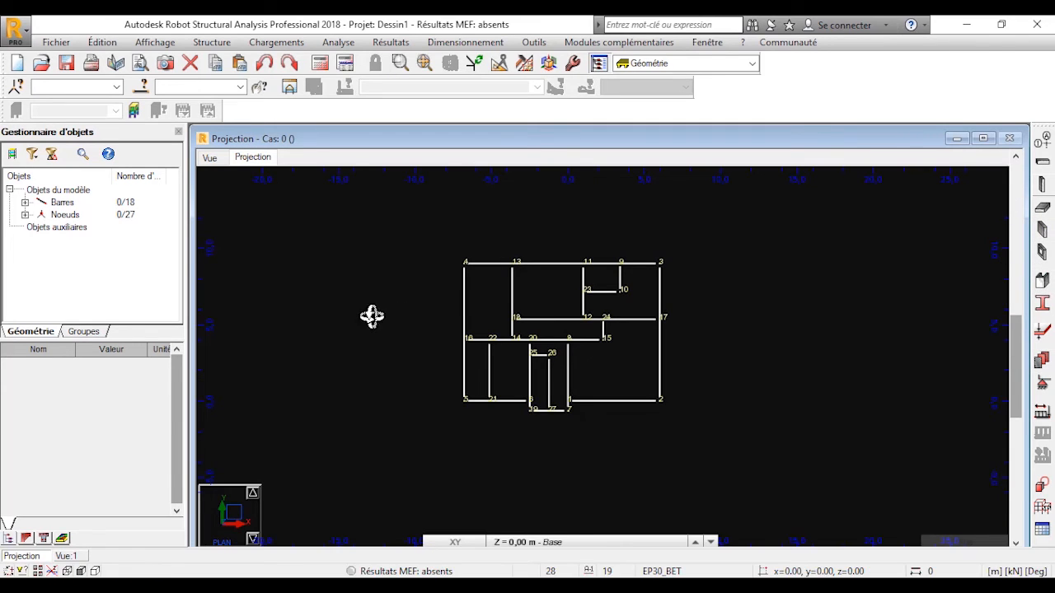
Step: Turn on the grid display in the projection view of the floor plan
scroll(548, 291, up, 5)
scroll(549, 291, down, 4)
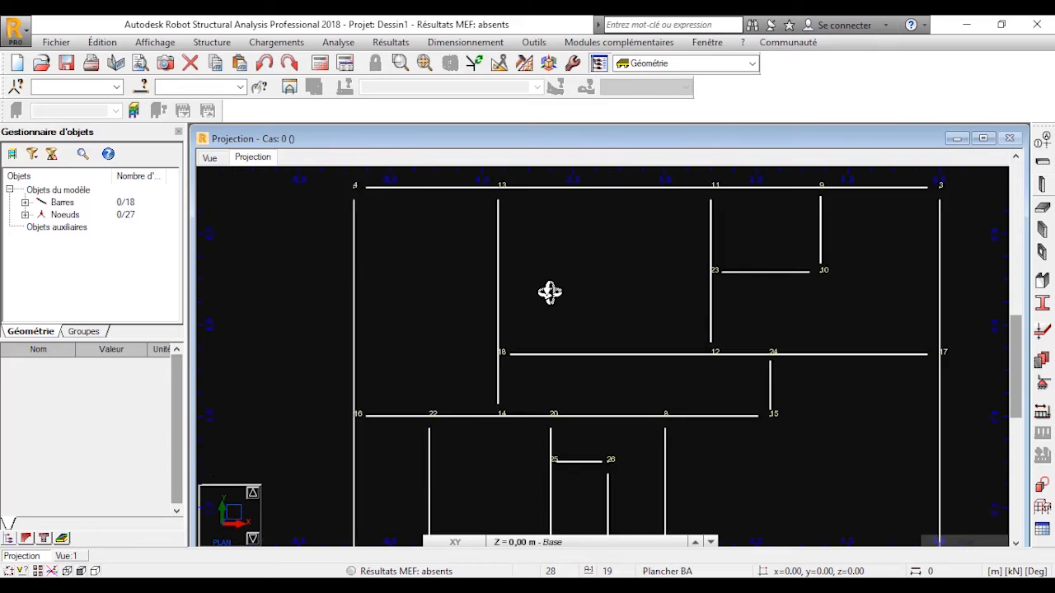
click(155, 42)
mouse_move(249, 257)
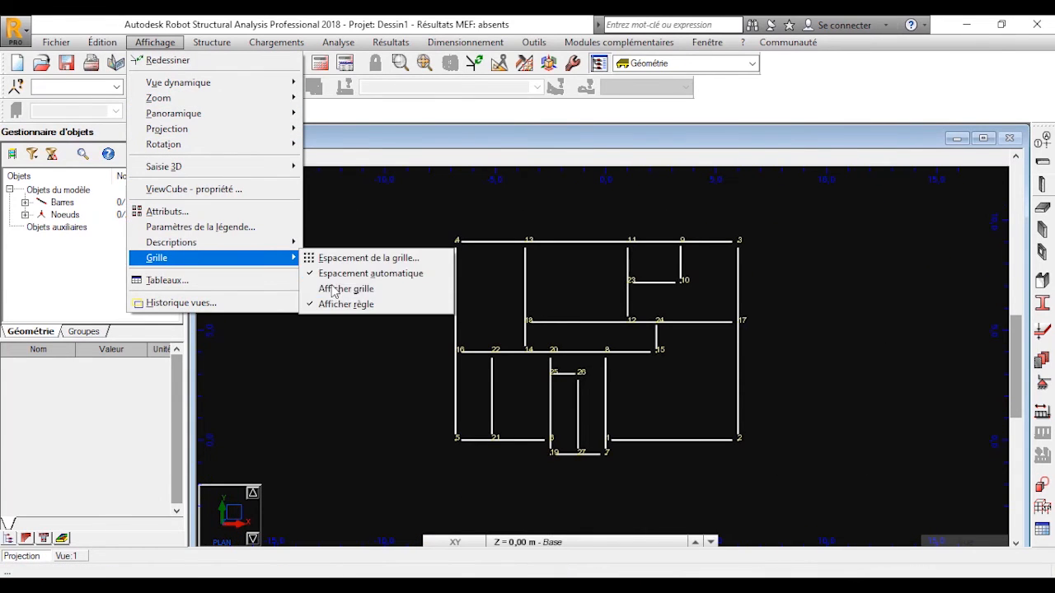
click(337, 292)
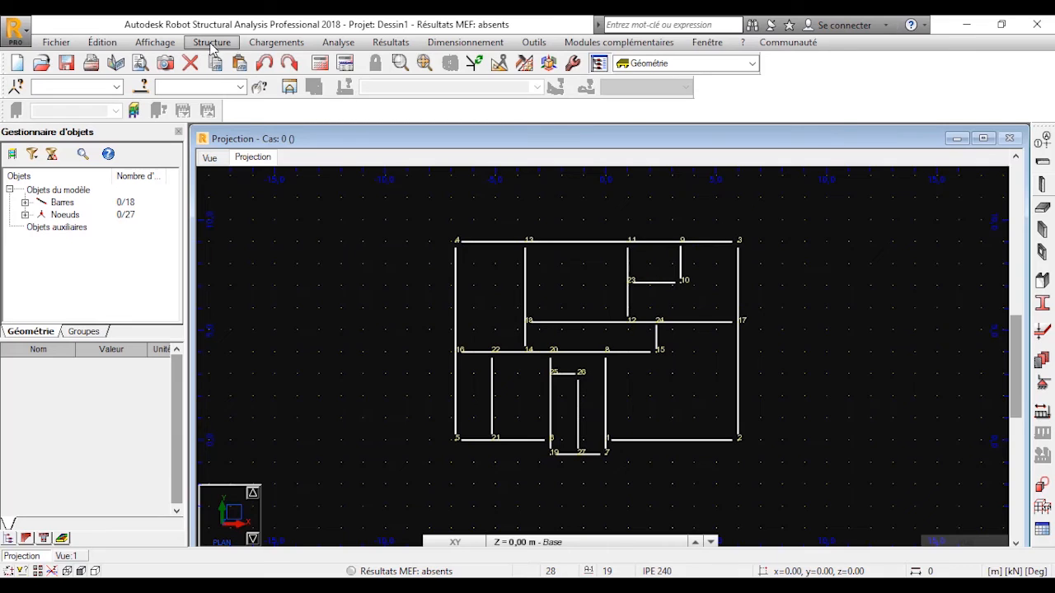
Step: Open the import options for the building project
click(56, 42)
mouse_move(107, 138)
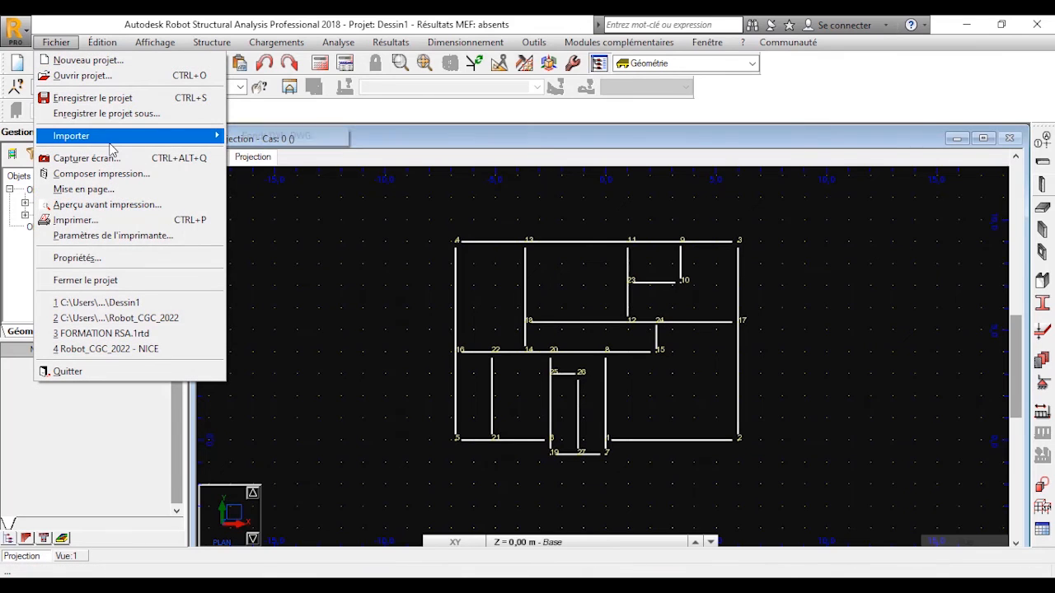